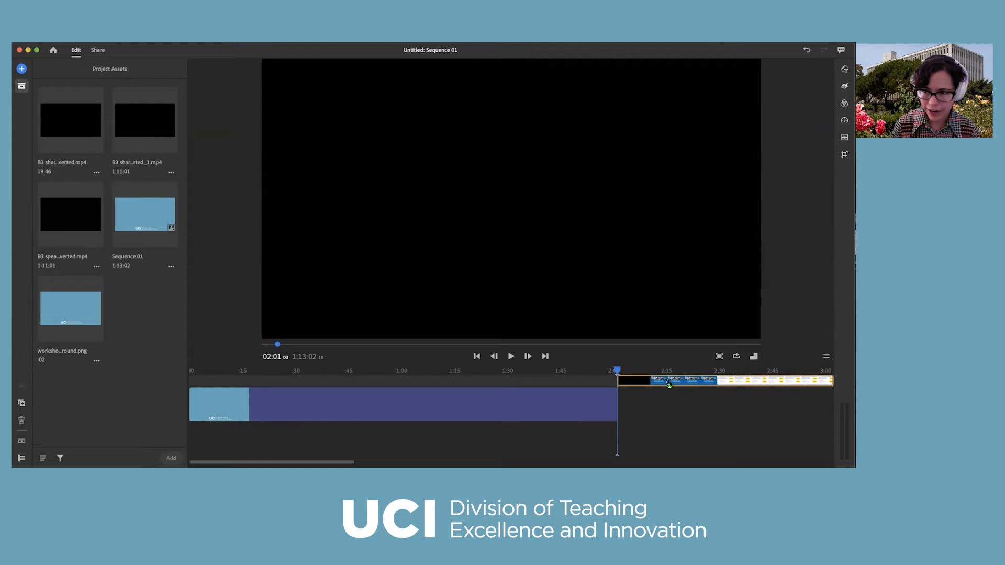
# - Move the shared-screen clip to the sequence start above the background image, and extend the background image to that clip's end
pyautogui.moveTo(669, 384); pyautogui.dragTo(261, 375)
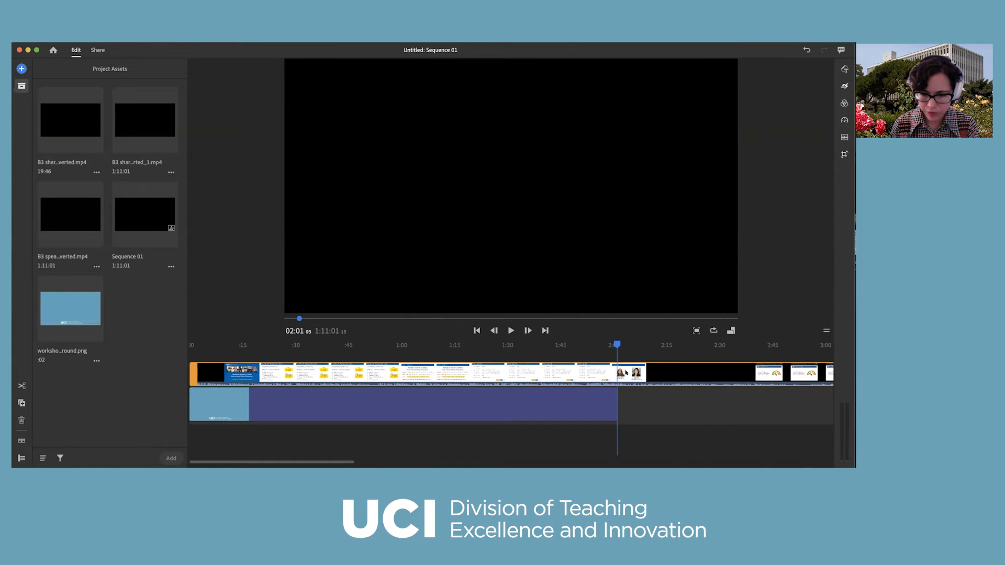
pyautogui.press('-')
pyautogui.press('-')
pyautogui.press('-')
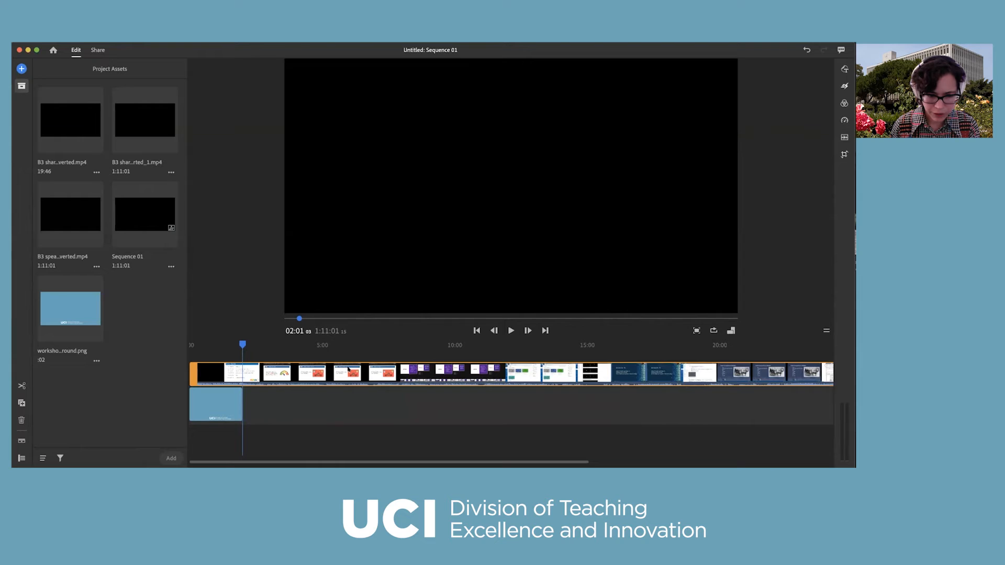
pyautogui.press('-')
pyautogui.click(348, 370)
pyautogui.press('-')
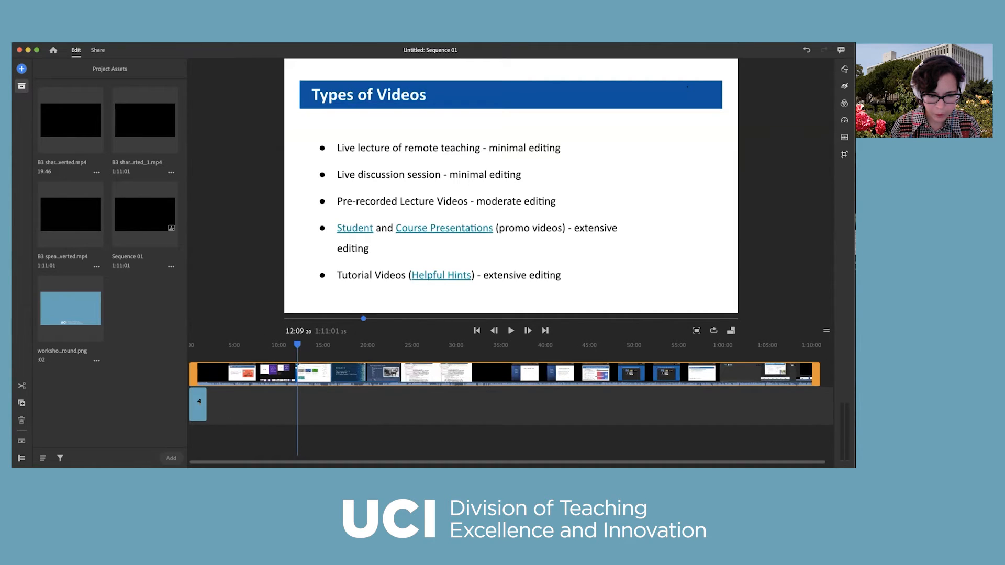
pyautogui.click(196, 400)
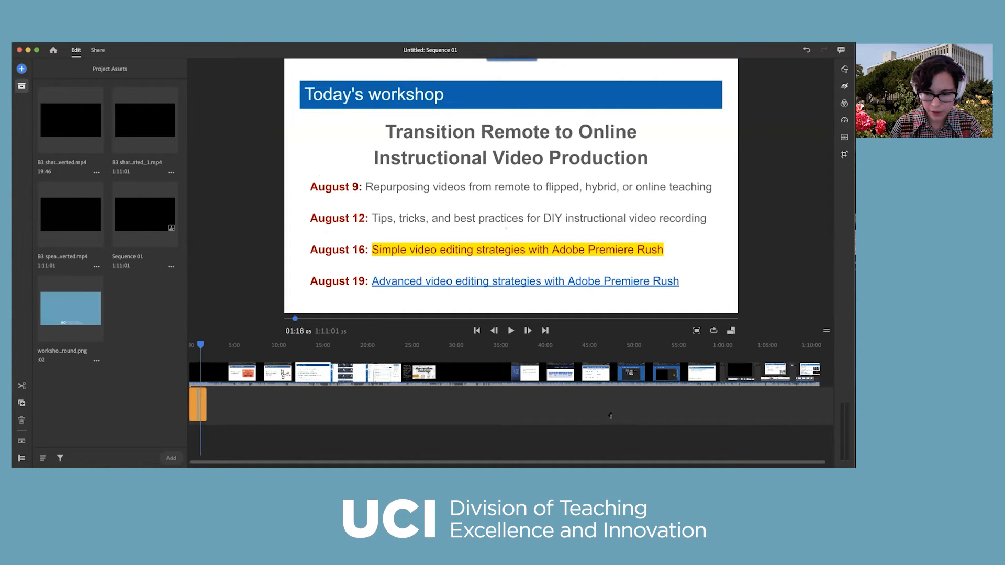
pyautogui.moveTo(794, 402); pyautogui.dragTo(814, 402)
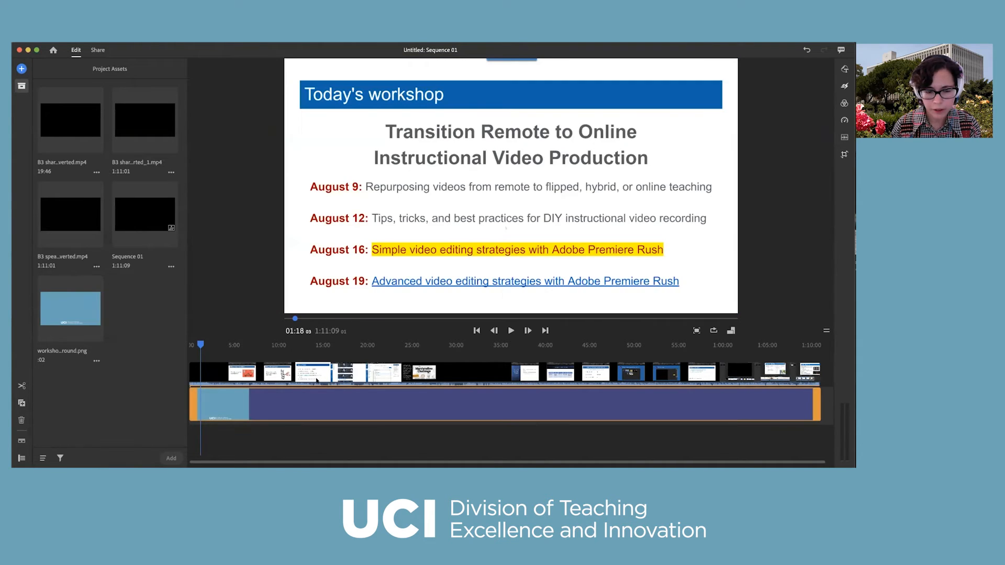
# - Show the track controls beside the timeline tracks
pyautogui.click(317, 373)
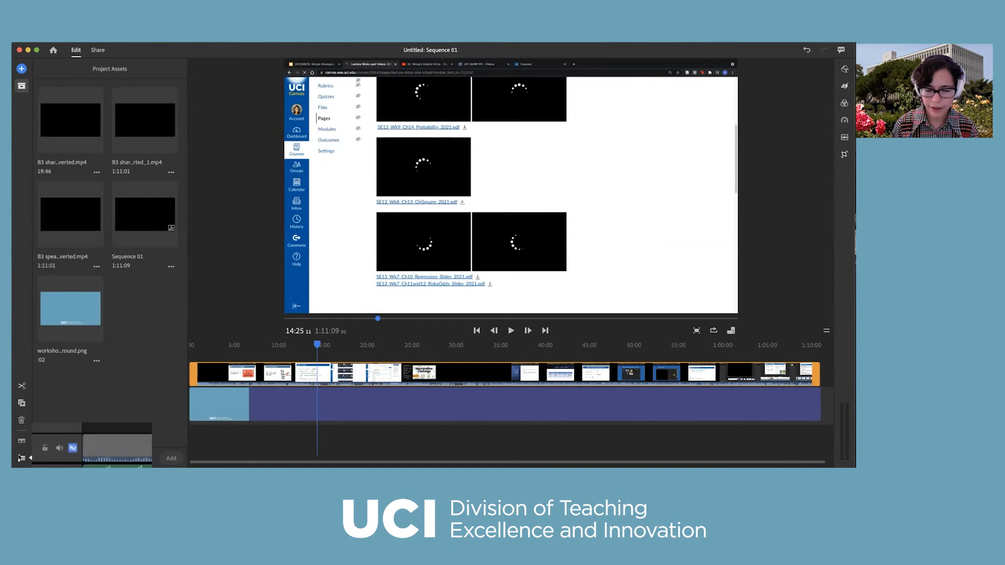
pyautogui.click(21, 457)
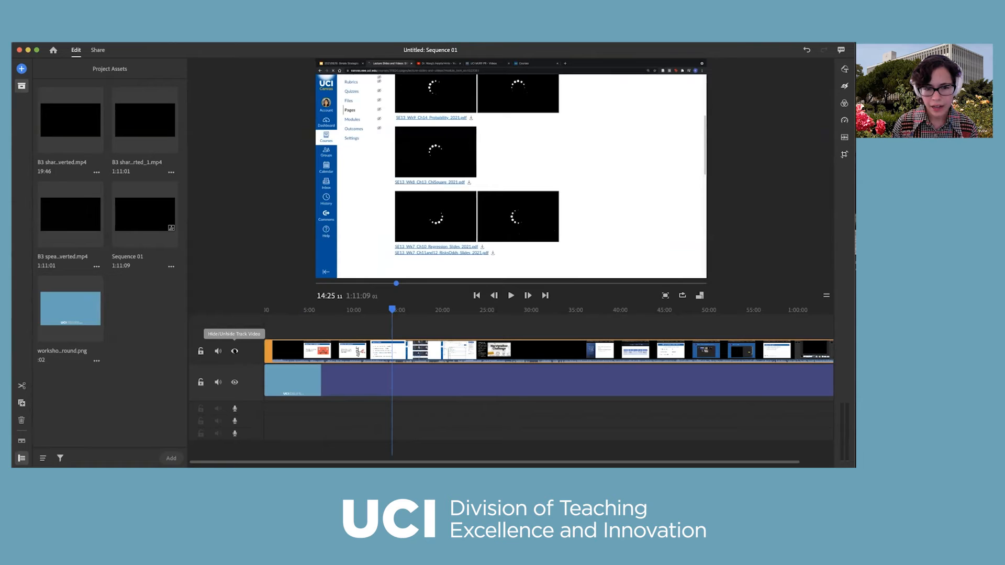
# - Try the track controls on the shared-screen track by toggling its video visibility and its lock
pyautogui.click(234, 351)
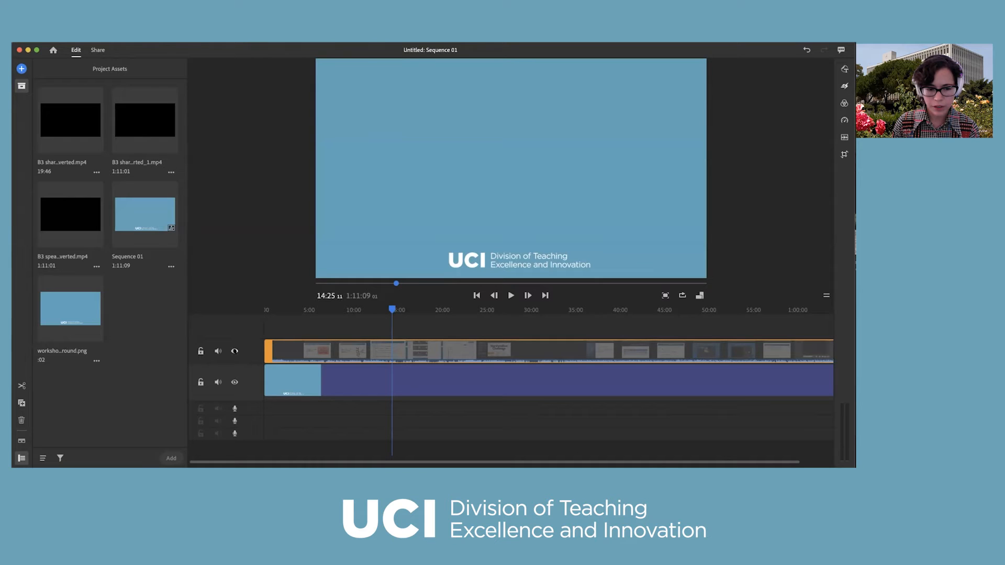
pyautogui.click(234, 351)
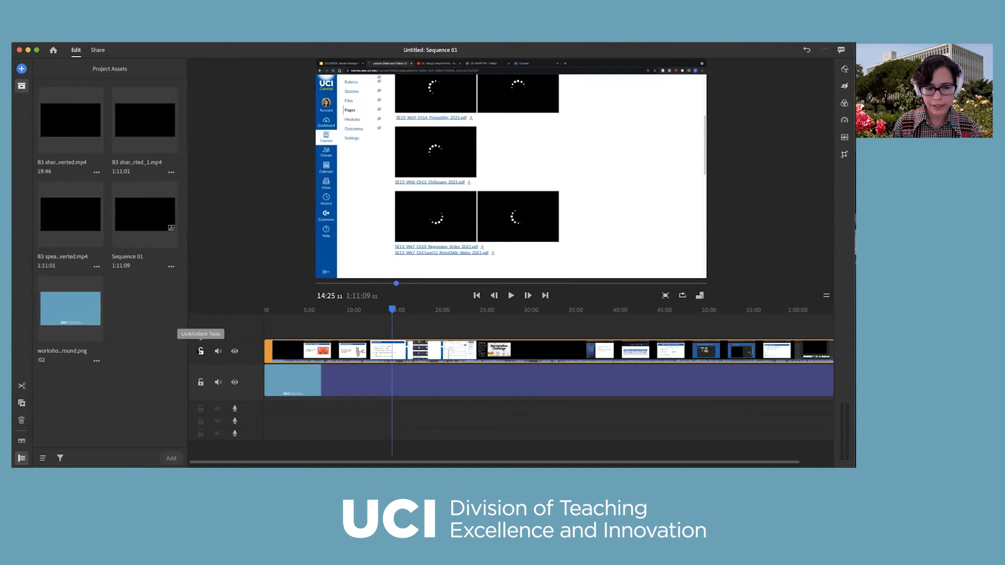
pyautogui.click(200, 351)
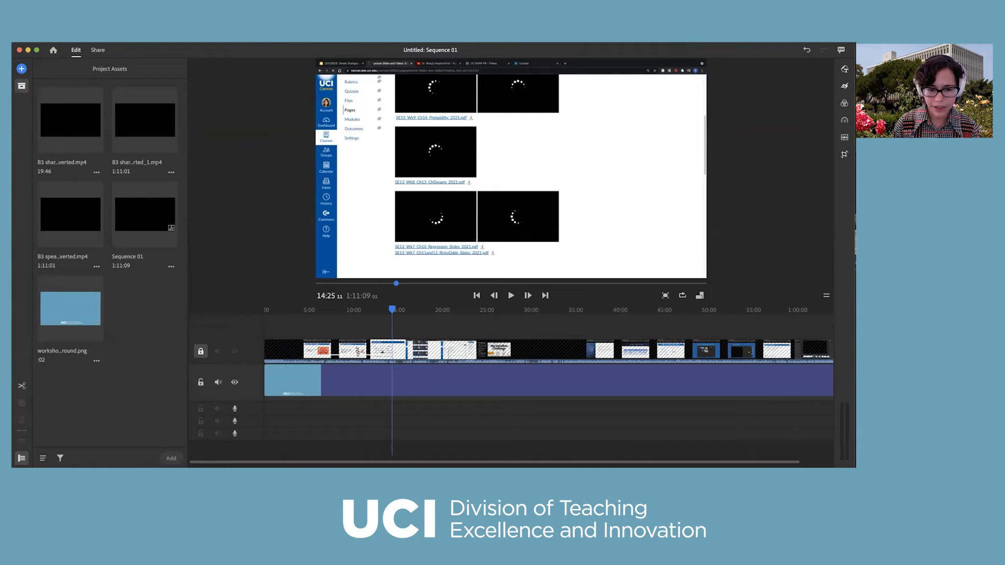
pyautogui.click(200, 351)
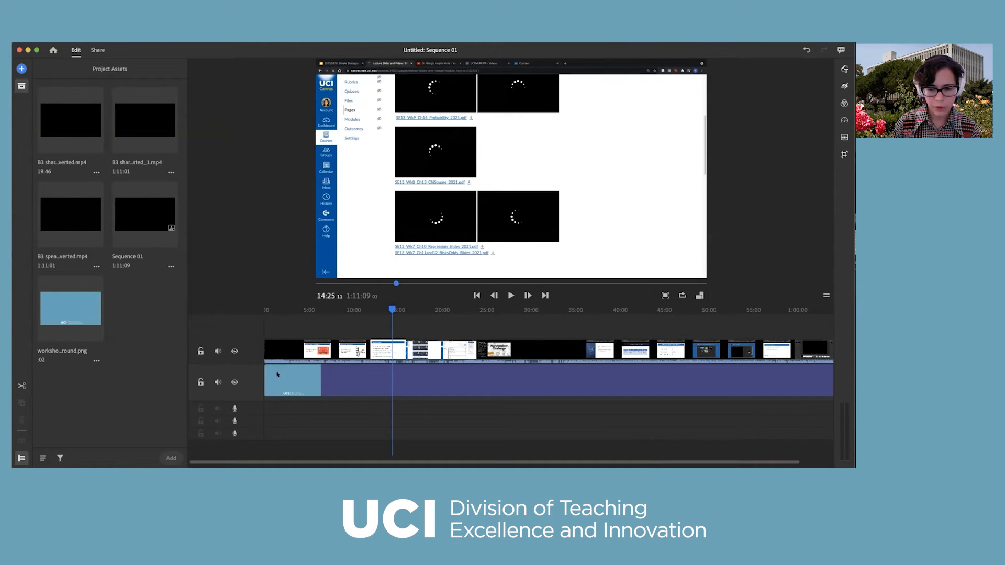
# - Lock the background image track and select the shared-screen clip above it
pyautogui.click(200, 382)
pyautogui.moveTo(362, 354)
pyautogui.mouseDown()
pyautogui.moveTo(391, 355)
pyautogui.moveTo(364, 352)
pyautogui.mouseUp()
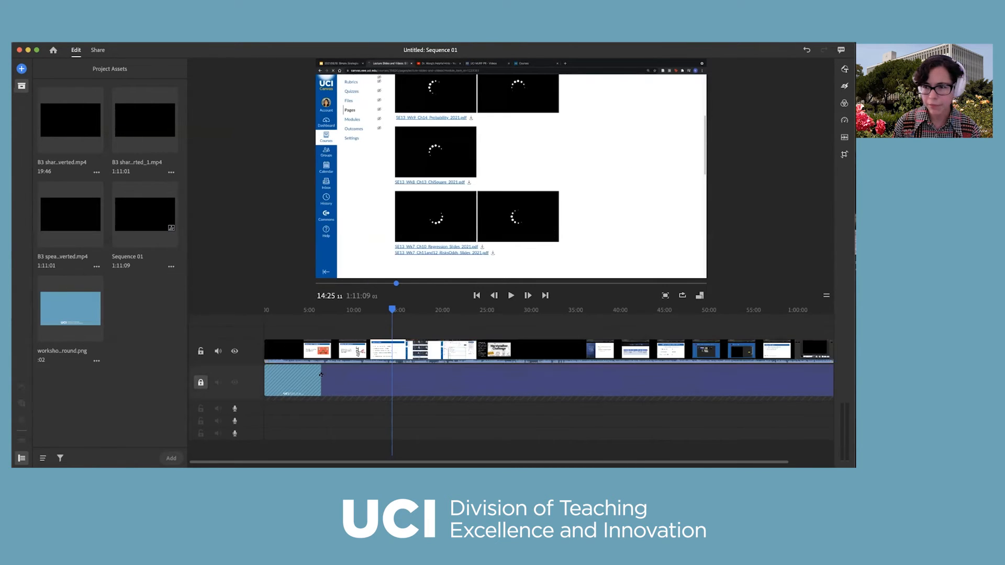
pyautogui.click(327, 348)
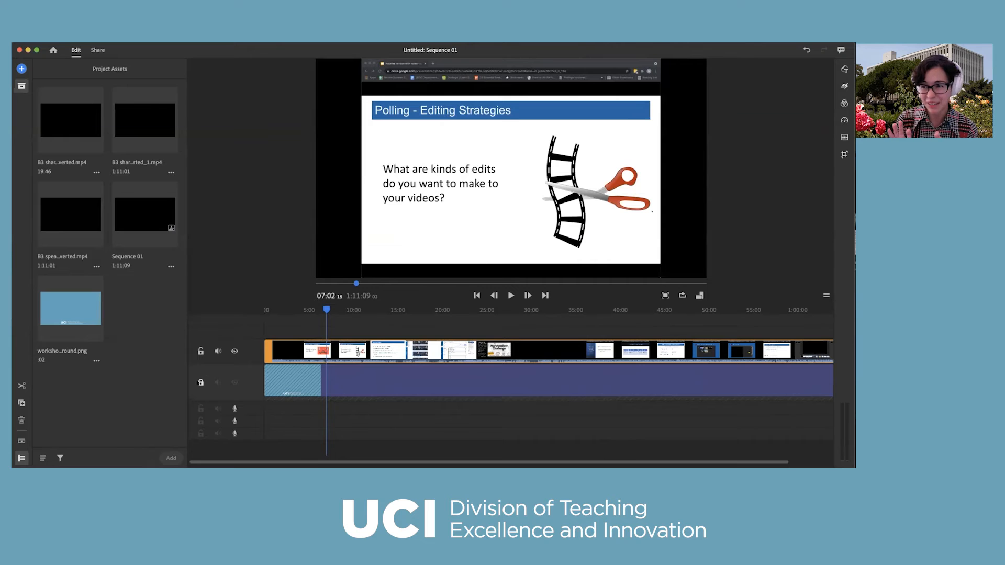
pyautogui.click(481, 351)
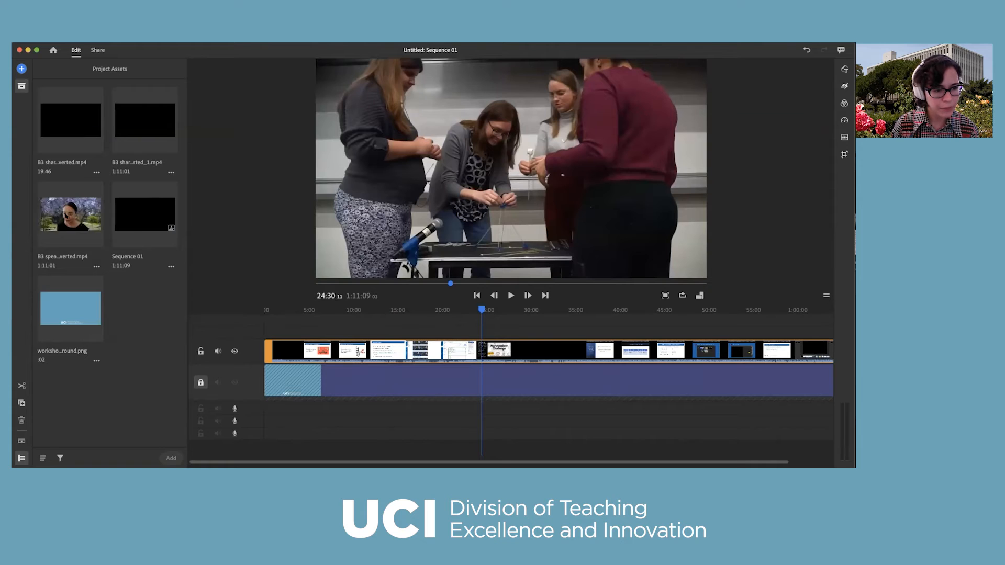
# - Try to add the speaker video with the background track locked, and unlock that track
pyautogui.click(66, 215)
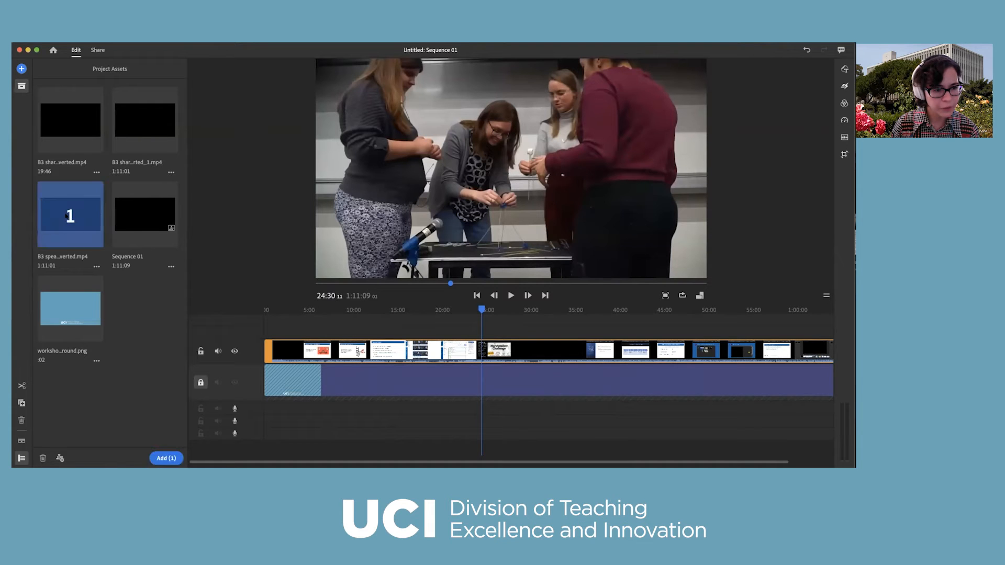
pyautogui.click(159, 459)
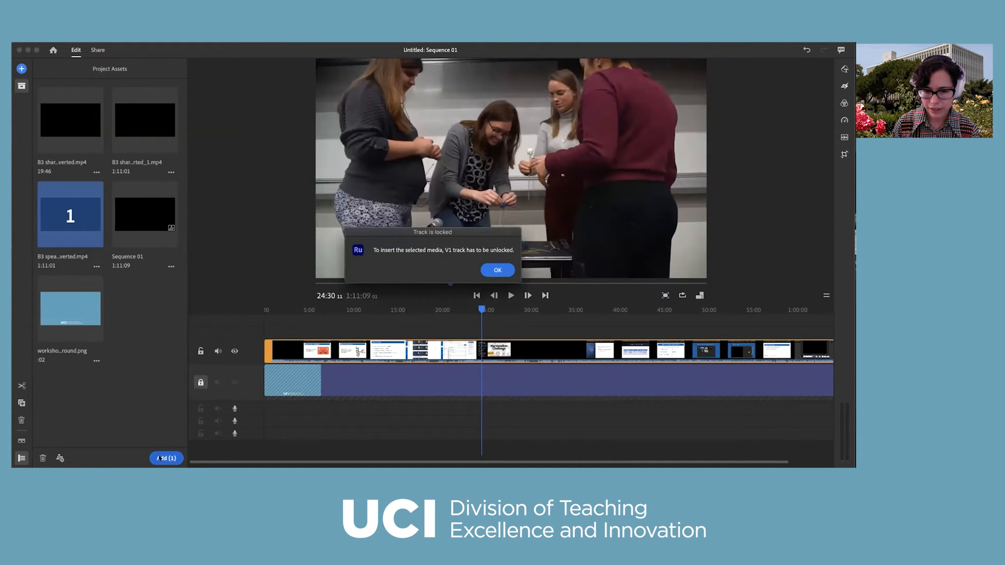
pyautogui.click(492, 272)
pyautogui.click(200, 382)
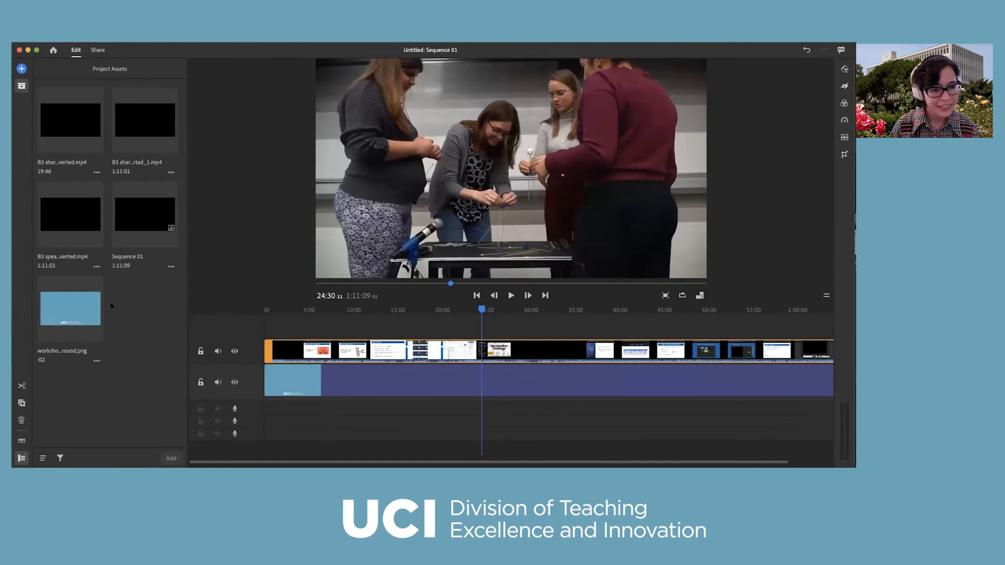
# - Add the speaker video to the sequence and place it at the start of a new track above the shared-screen clip
pyautogui.click(71, 214)
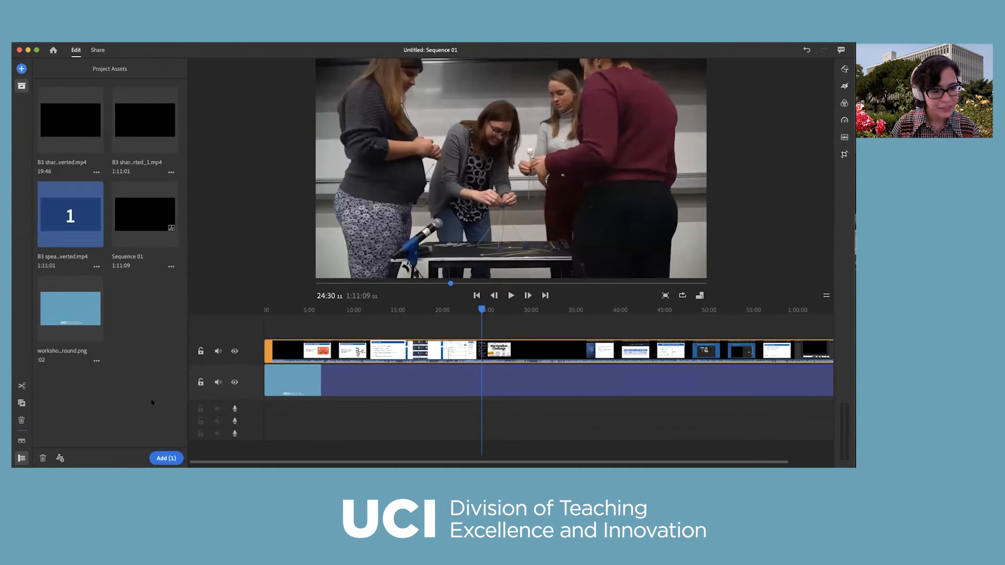
pyautogui.click(170, 458)
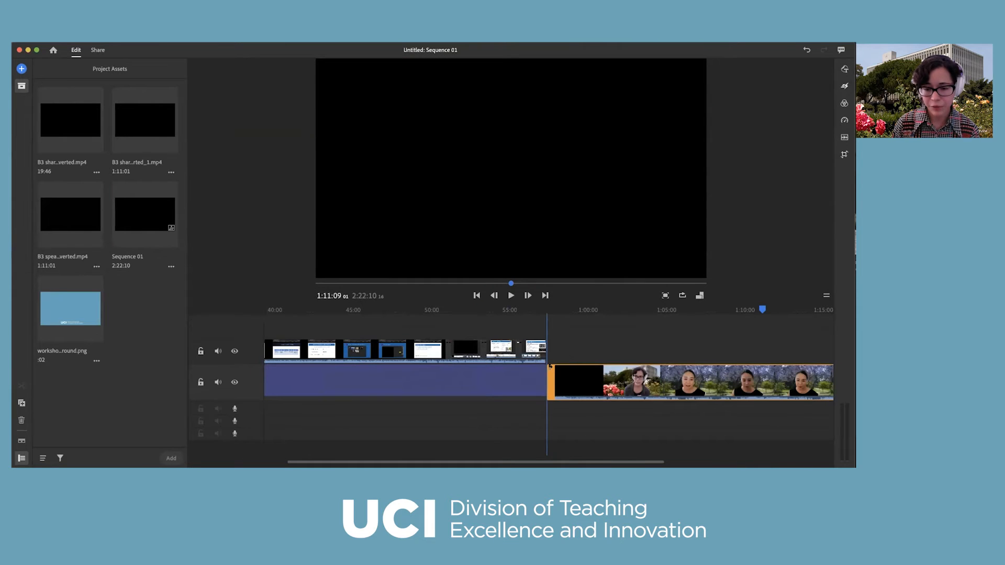
pyautogui.moveTo(568, 371); pyautogui.dragTo(386, 328)
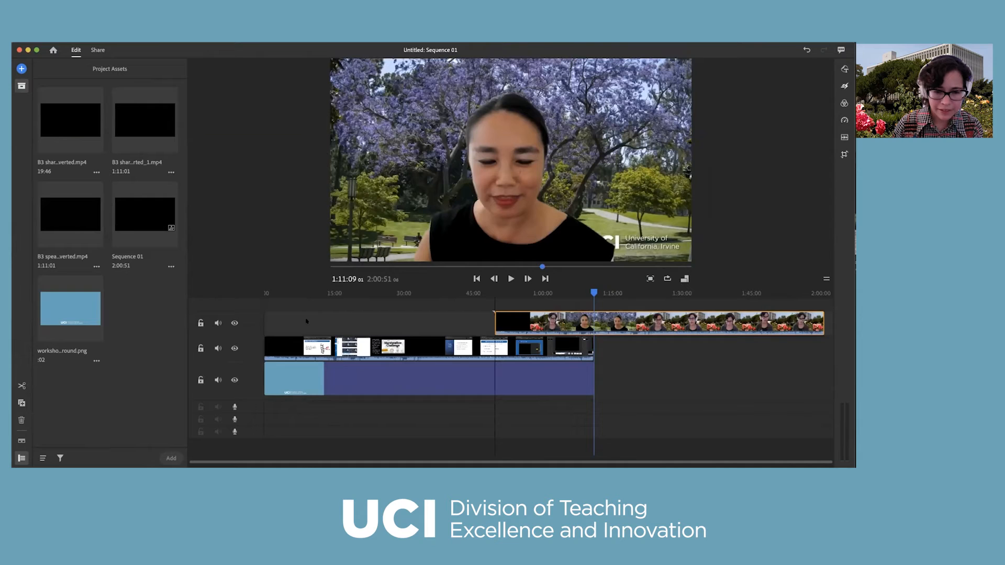
pyautogui.moveTo(706, 321); pyautogui.dragTo(475, 320)
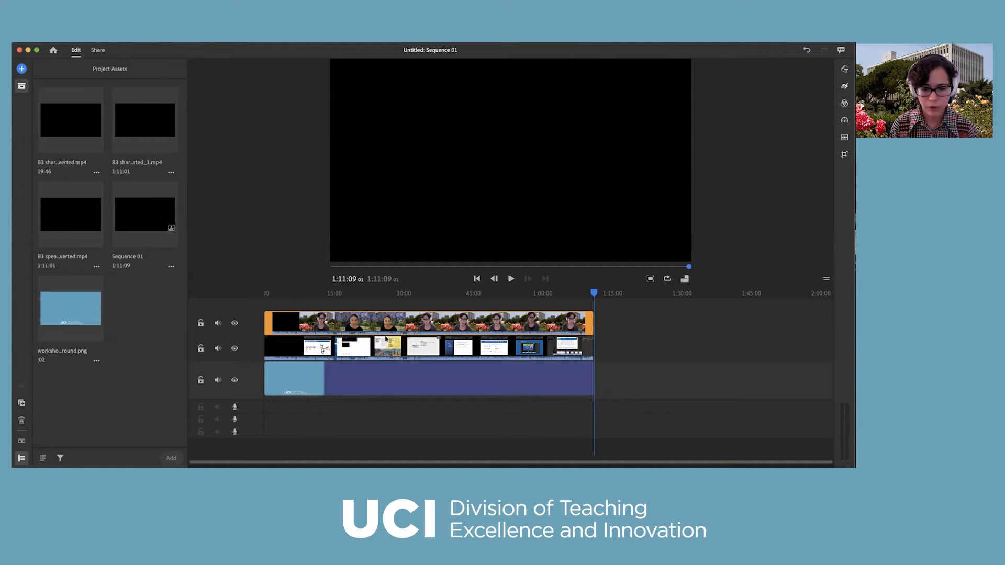
# - Preview several moments of the speaker clip and split it at about 20:25
pyautogui.moveTo(591, 293); pyautogui.dragTo(379, 293)
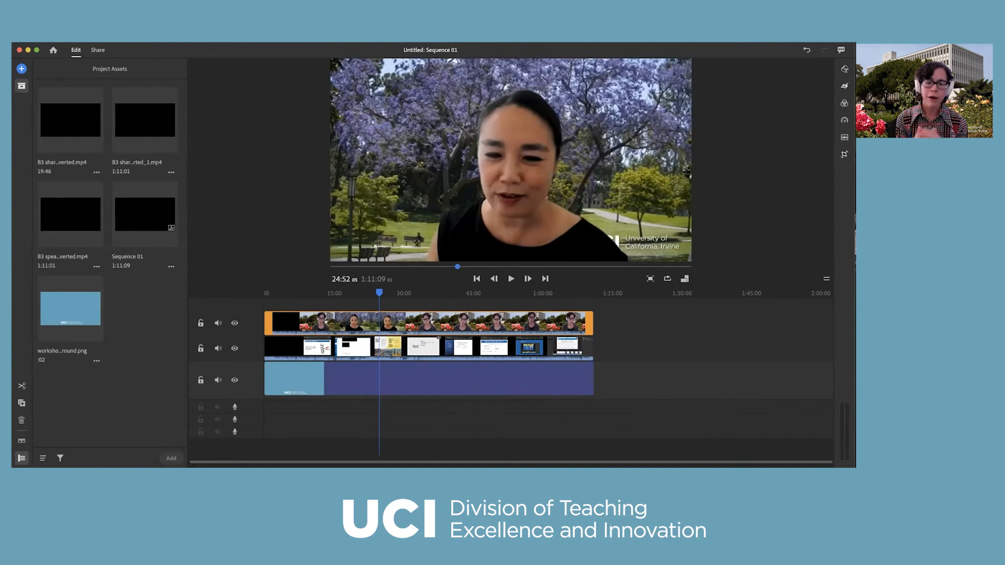
pyautogui.click(419, 293)
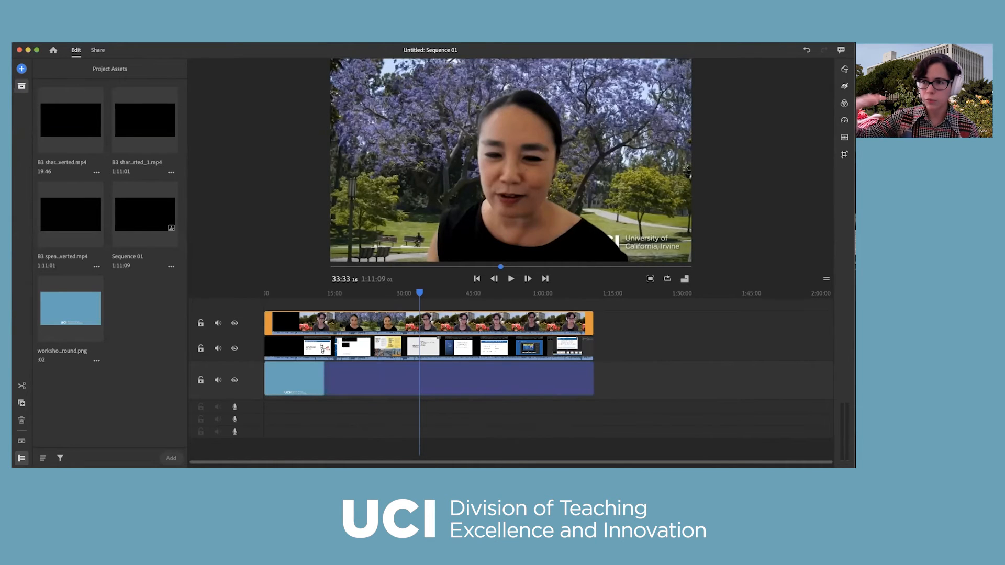
pyautogui.click(343, 293)
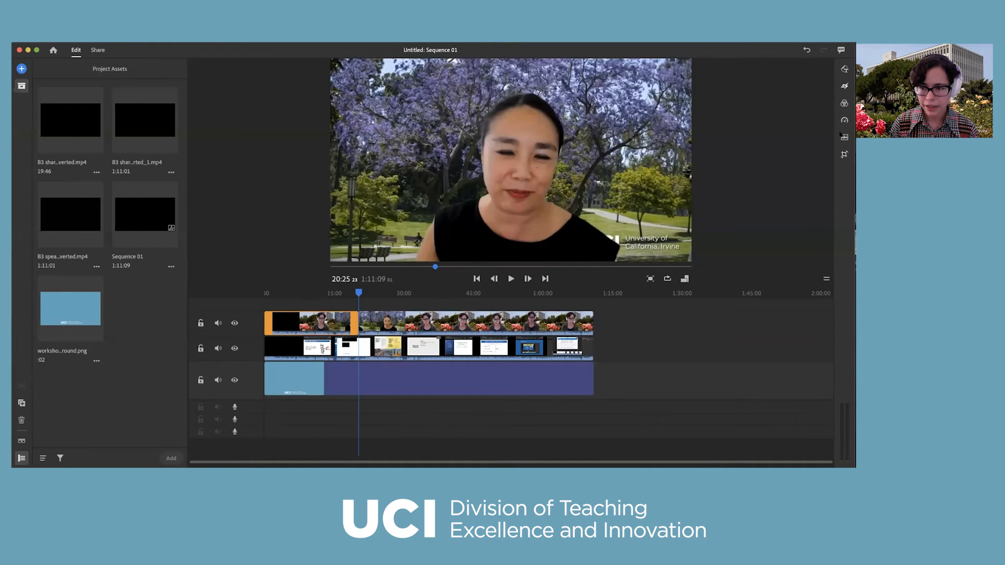
# - Try reducing background noise on the first part of the speaker clip, and undo both the noise reduction and the split
pyautogui.click(320, 293)
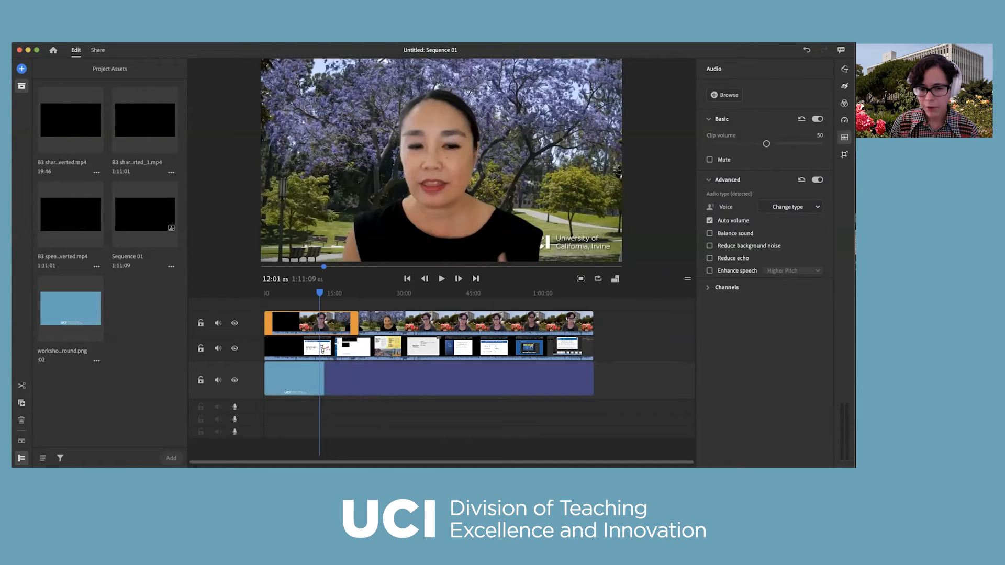
pyautogui.click(709, 246)
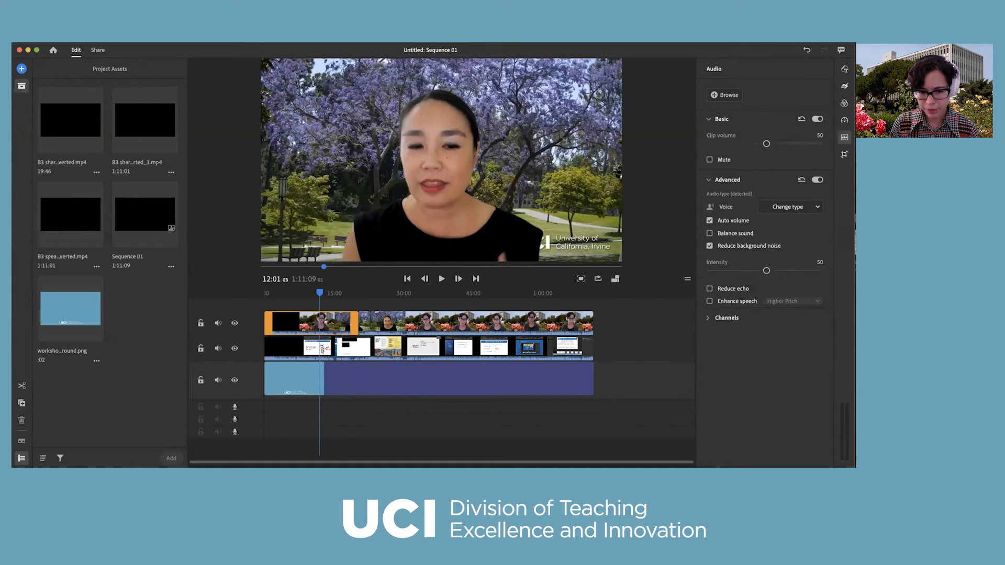
pyautogui.click(395, 323)
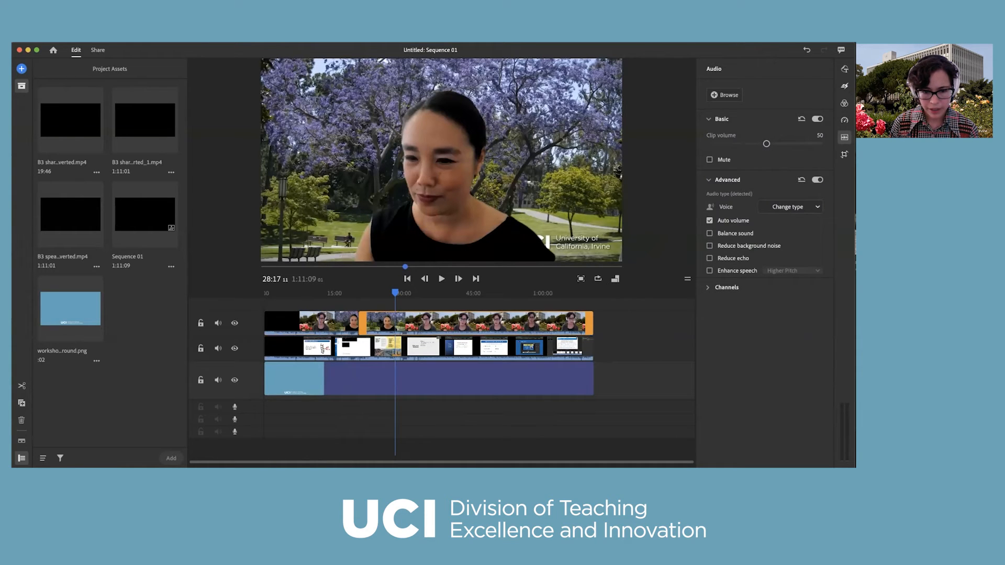
pyautogui.press('super+z')
pyautogui.press('super+z')
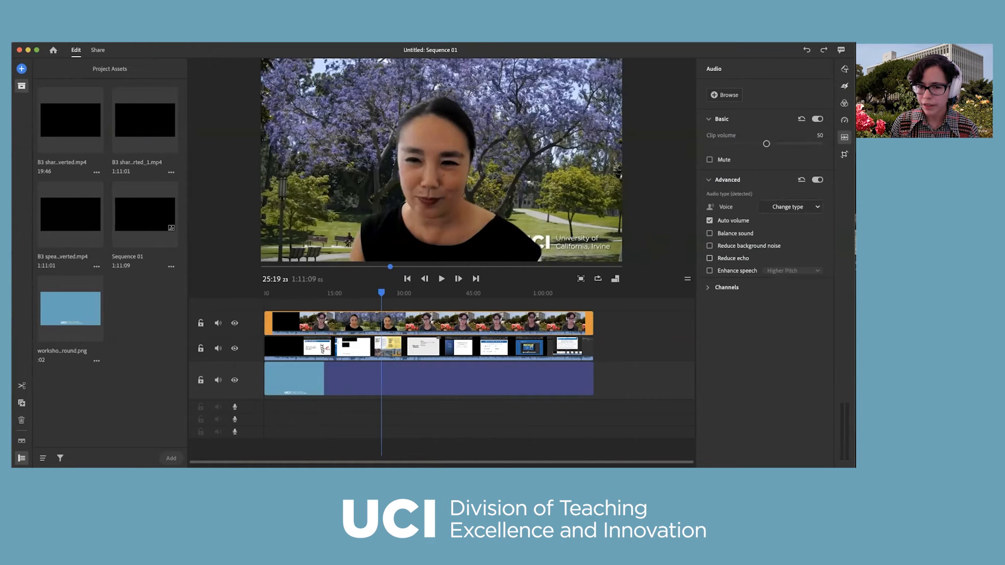
# - Turn on Reduce background noise for the whole speaker clip and set its intensity to 64
pyautogui.click(710, 246)
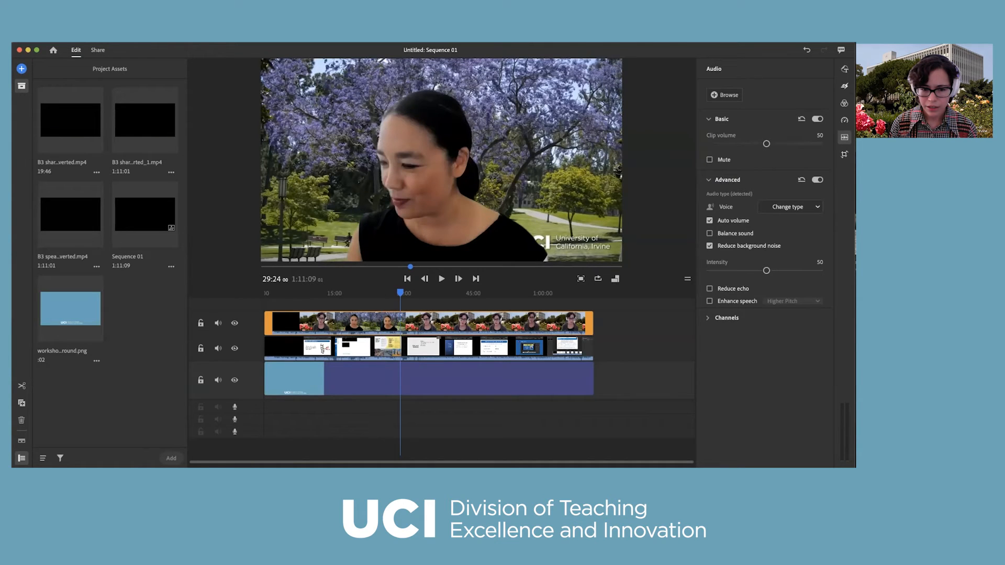
pyautogui.moveTo(766, 271); pyautogui.dragTo(782, 270)
# - Try splitting the speaker clip at about 29:24 to compare the audio settings of both parts, and undo the split
pyautogui.press('super+k')
pyautogui.click(467, 293)
pyautogui.moveTo(467, 293); pyautogui.dragTo(373, 293)
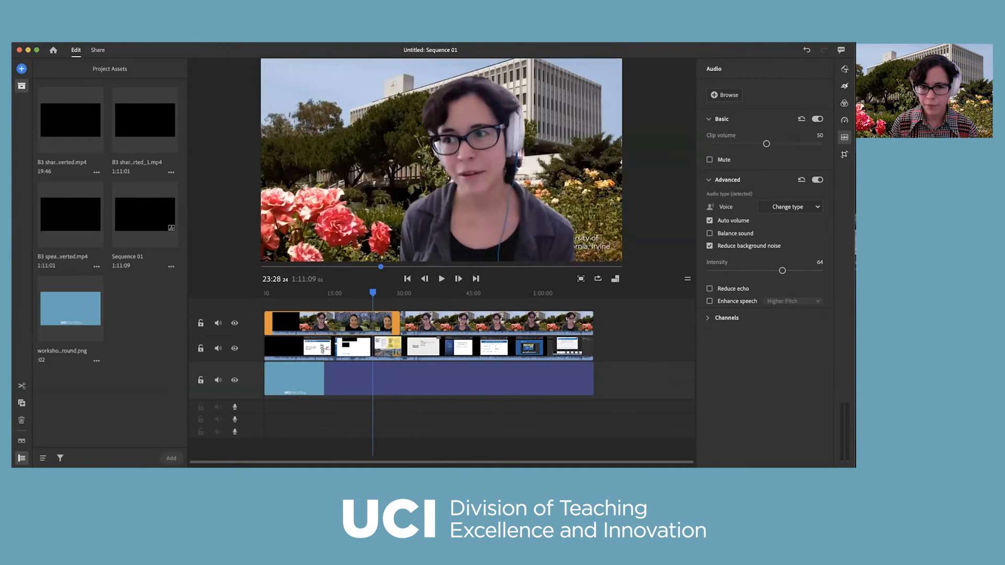
pyautogui.click(471, 293)
pyautogui.click(369, 323)
pyautogui.click(475, 323)
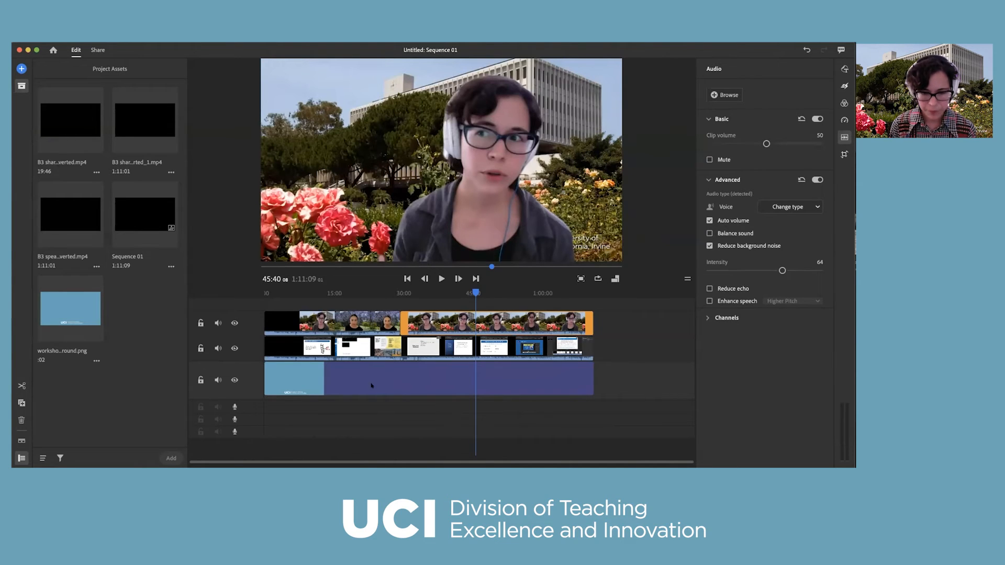
pyautogui.click(429, 322)
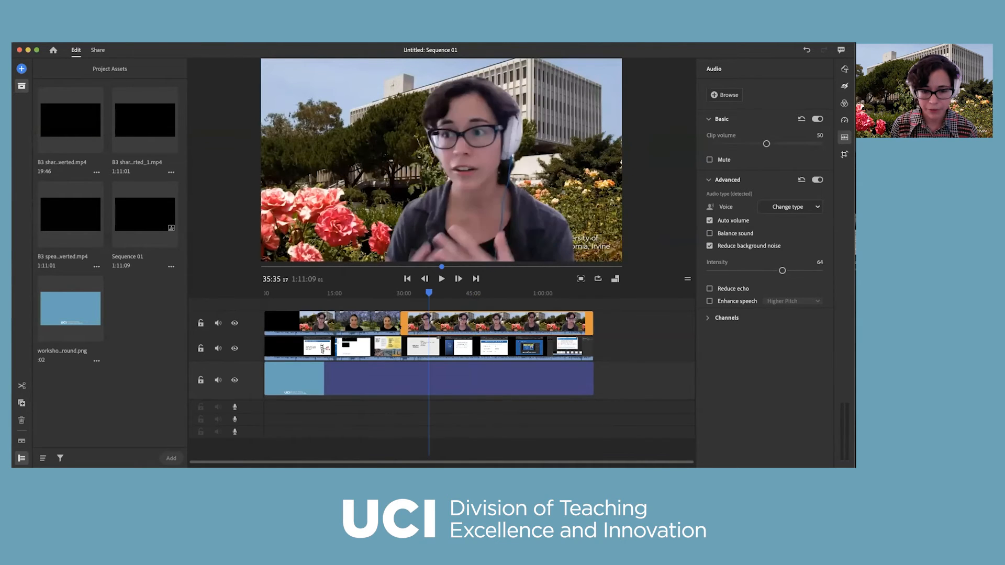
pyautogui.press('super+z')
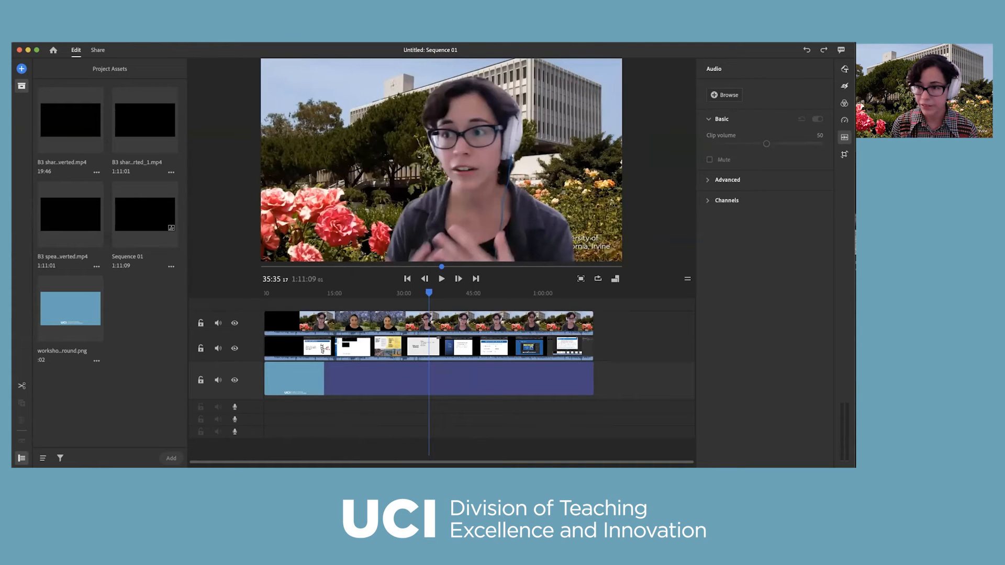
# - Open the transform settings of the speaker clip and scale it down proportionally to a width of 104
pyautogui.click(429, 323)
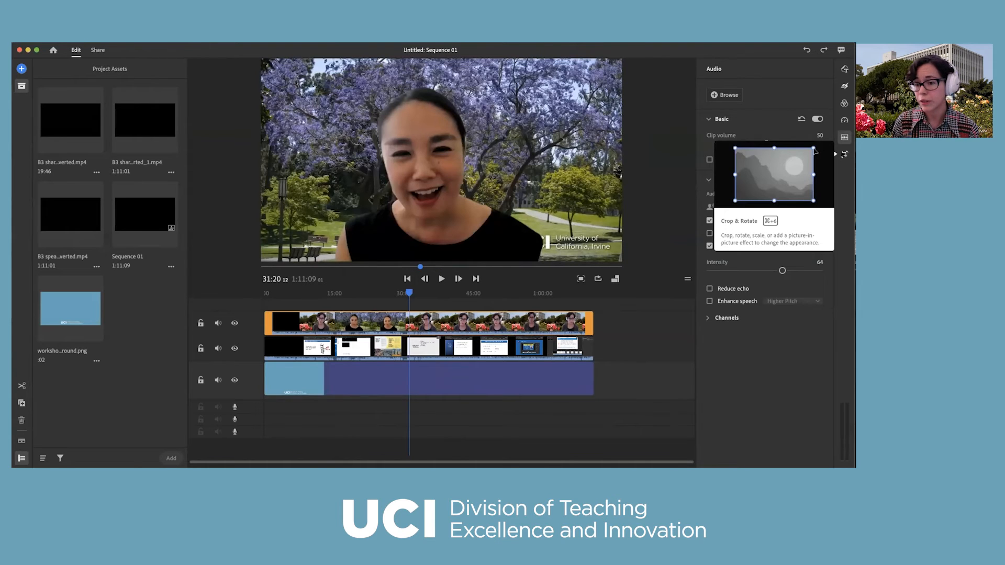
pyautogui.click(844, 154)
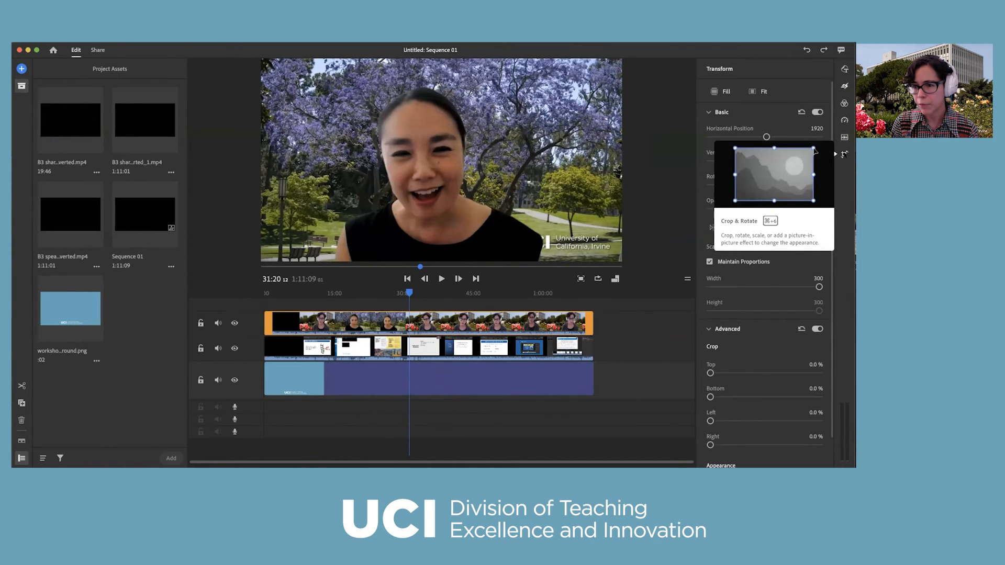
pyautogui.click(845, 155)
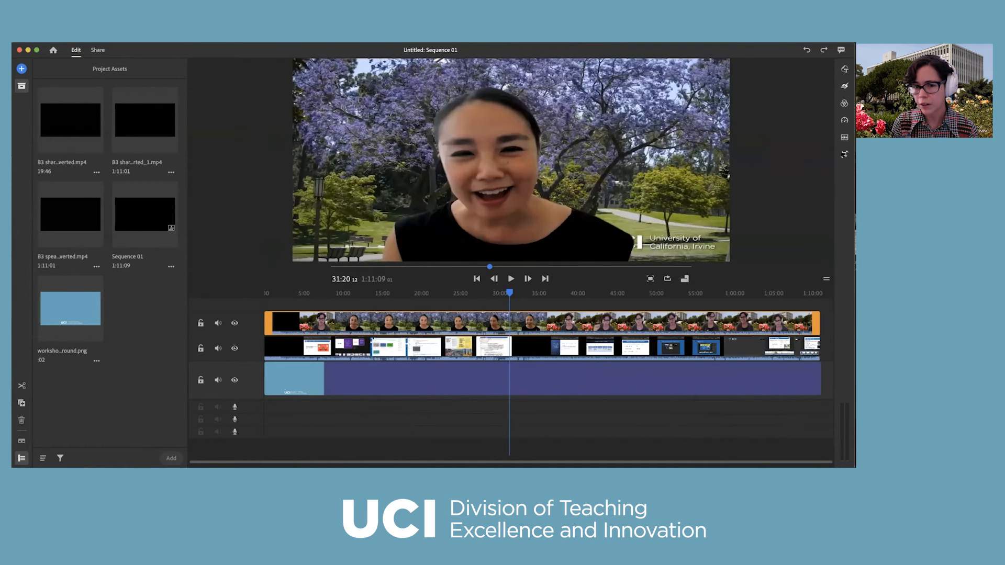
pyautogui.click(844, 154)
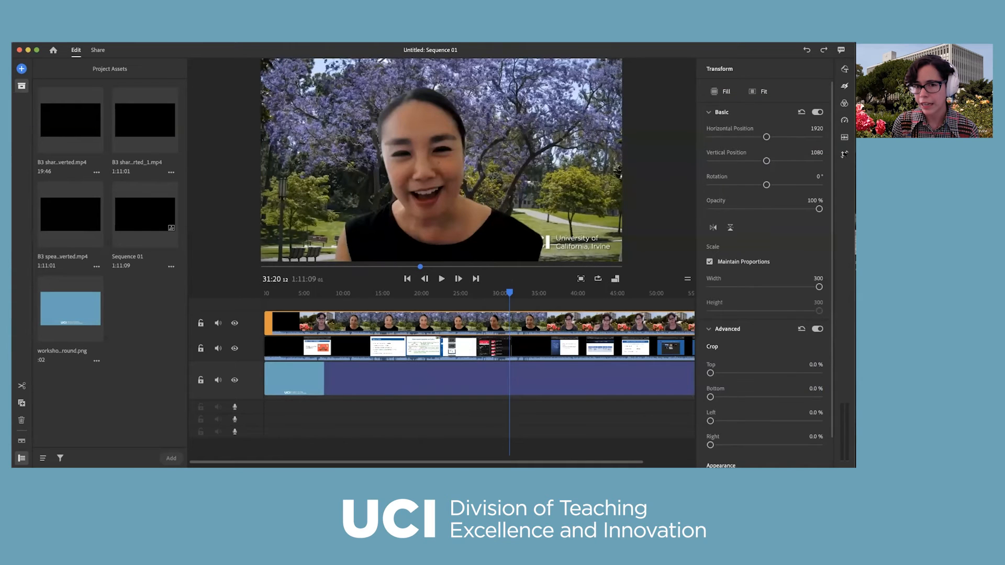
pyautogui.click(844, 155)
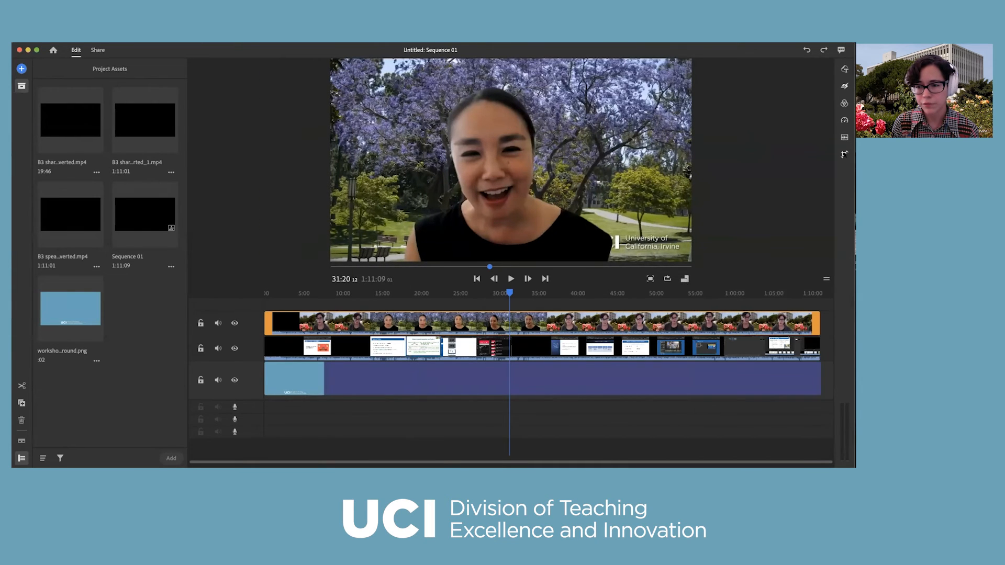
pyautogui.click(844, 155)
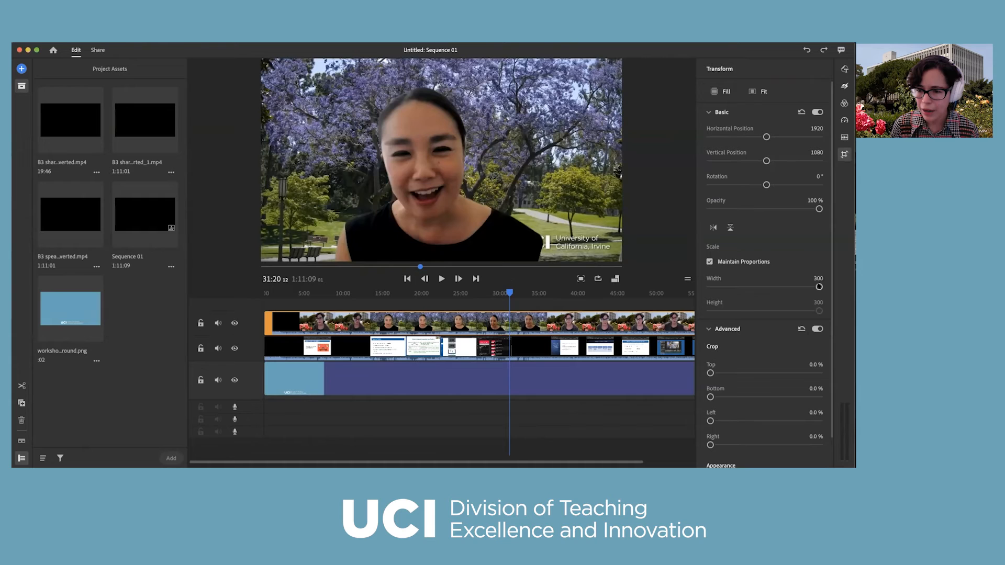
pyautogui.click(819, 287)
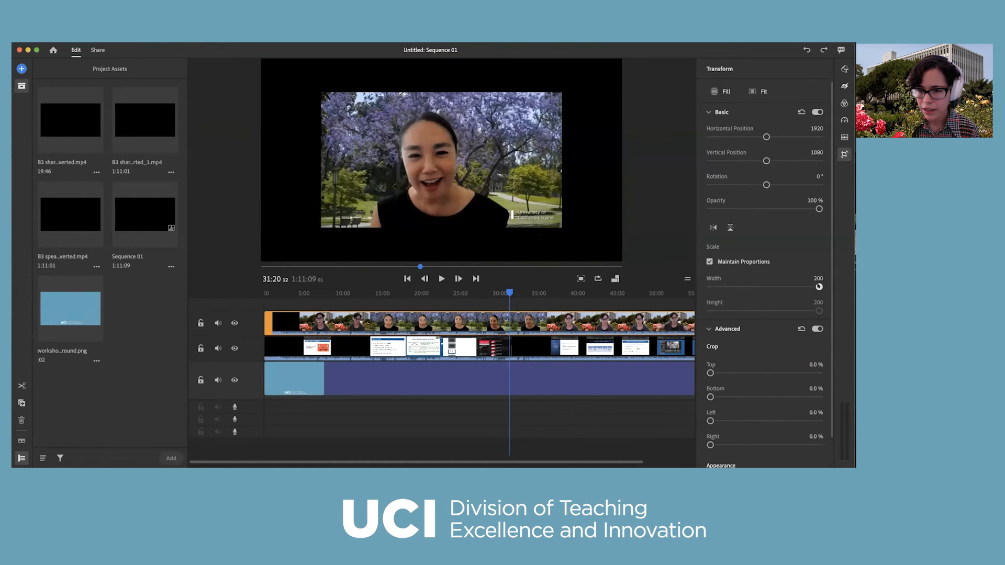
pyautogui.moveTo(798, 286)
pyautogui.mouseDown()
pyautogui.moveTo(789, 286)
pyautogui.moveTo(821, 286)
pyautogui.moveTo(759, 286)
pyautogui.moveTo(795, 286)
pyautogui.mouseUp()
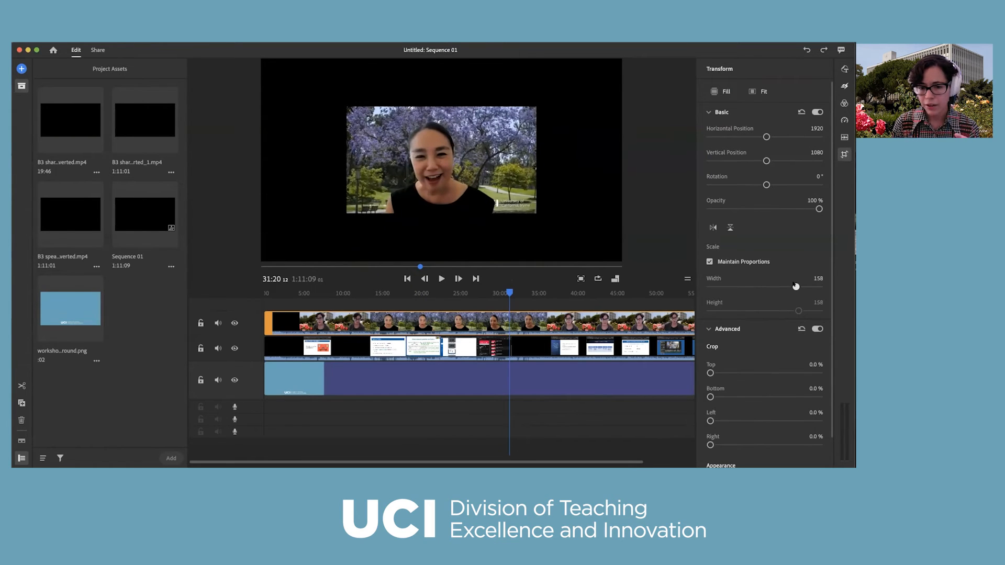
pyautogui.moveTo(796, 286); pyautogui.dragTo(766, 287)
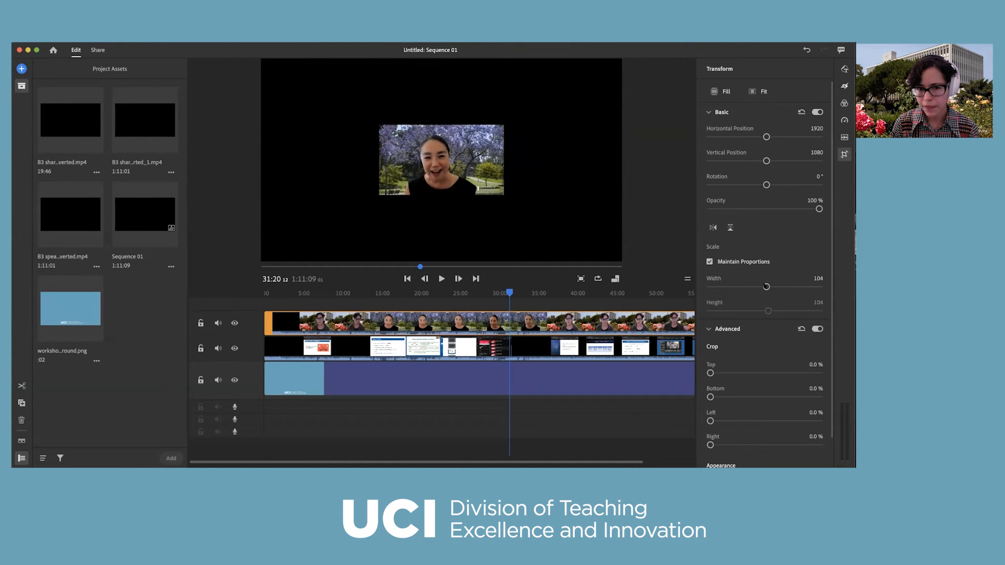
# - Shrink the speaker picture to a width of 73 and place it in the frame's upper-right corner at about 3248 horizontal, 360 vertical
pyautogui.moveTo(765, 137); pyautogui.dragTo(768, 137)
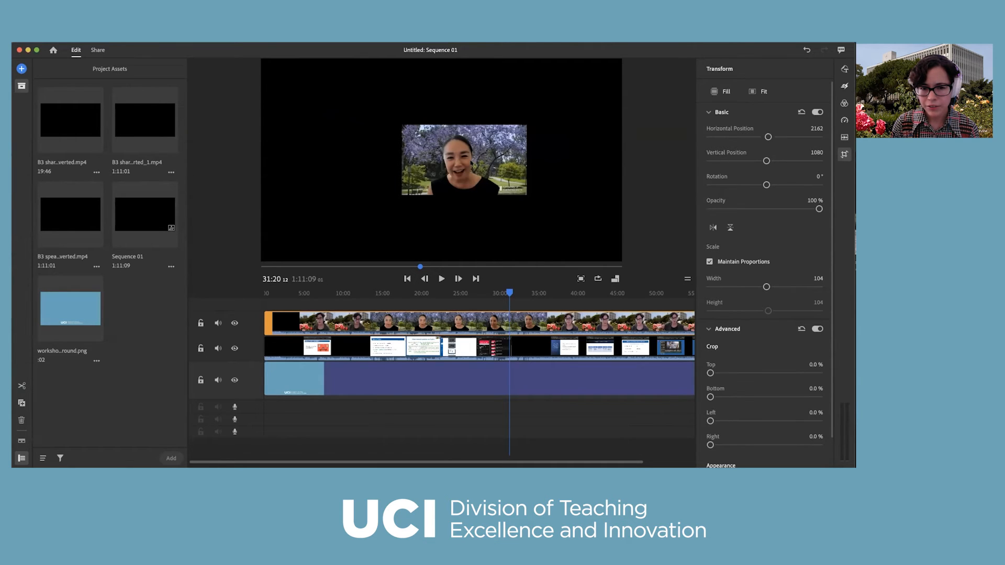
pyautogui.click(470, 161)
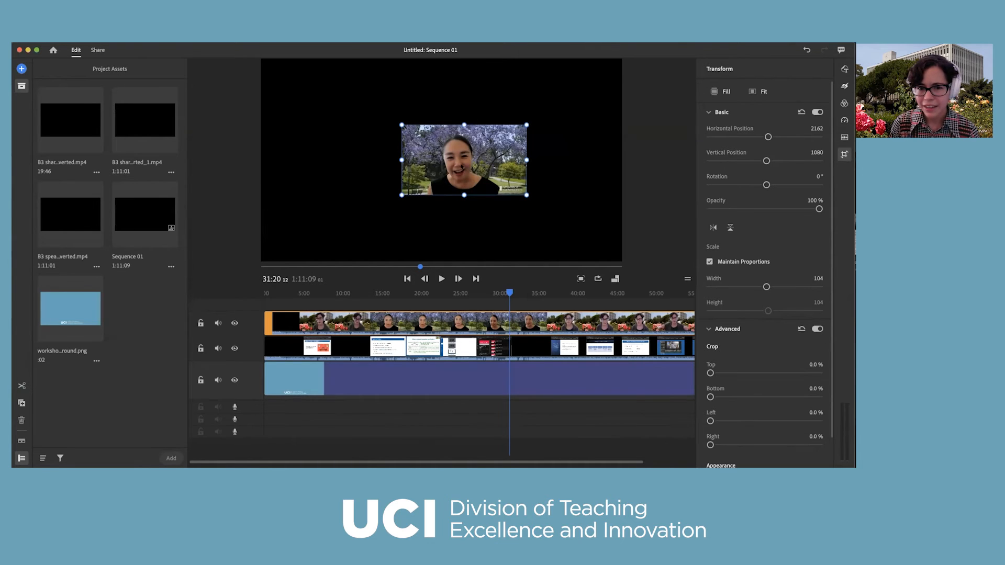
pyautogui.moveTo(489, 135); pyautogui.dragTo(512, 112)
pyautogui.moveTo(424, 173); pyautogui.dragTo(432, 168)
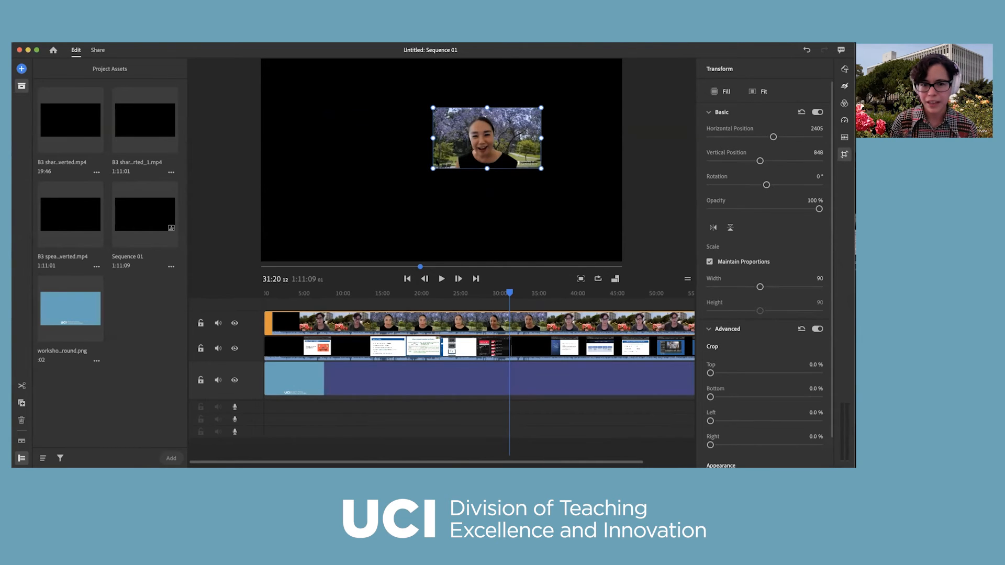
pyautogui.moveTo(760, 286); pyautogui.dragTo(751, 287)
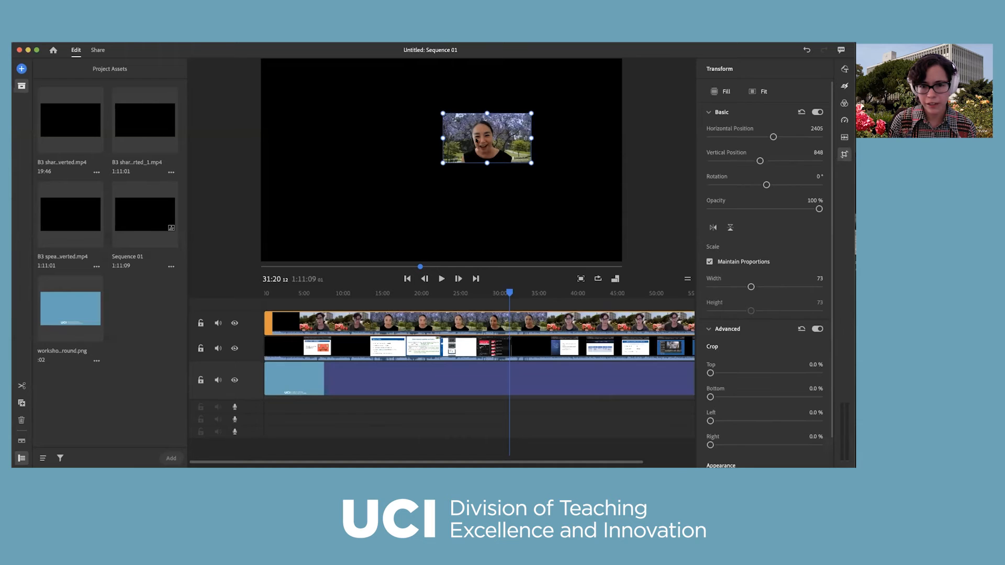
pyautogui.moveTo(480, 142); pyautogui.dragTo(582, 70)
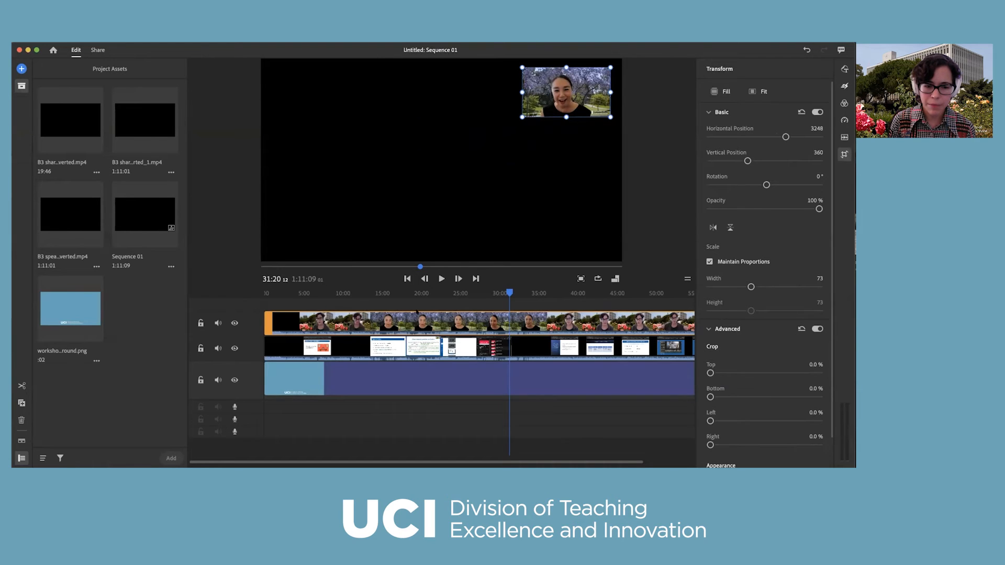
# - Select the background image clip and preview the speaker inset over the shared screen at about 18:13
pyautogui.click(416, 375)
pyautogui.click(439, 306)
pyautogui.moveTo(428, 292); pyautogui.dragTo(407, 292)
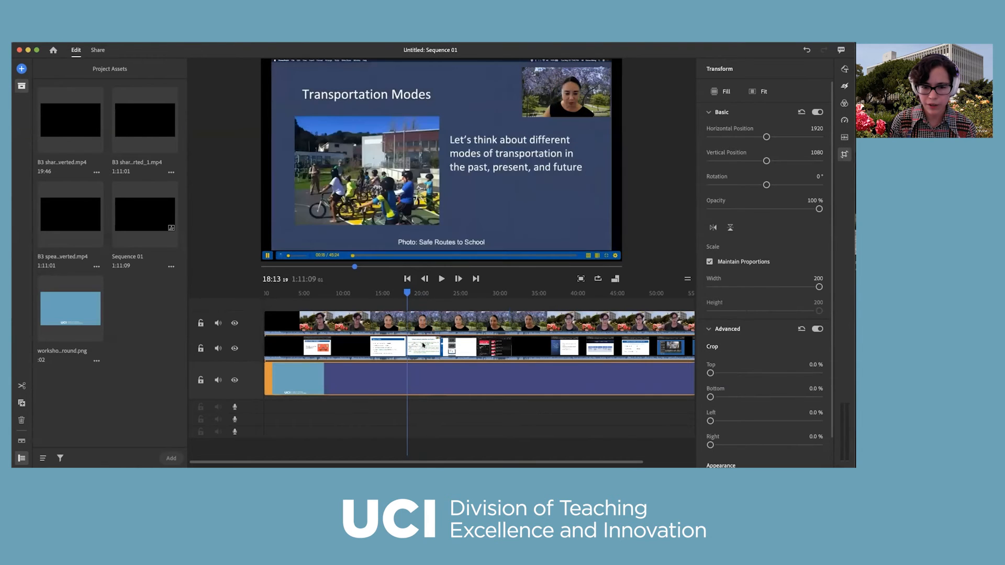